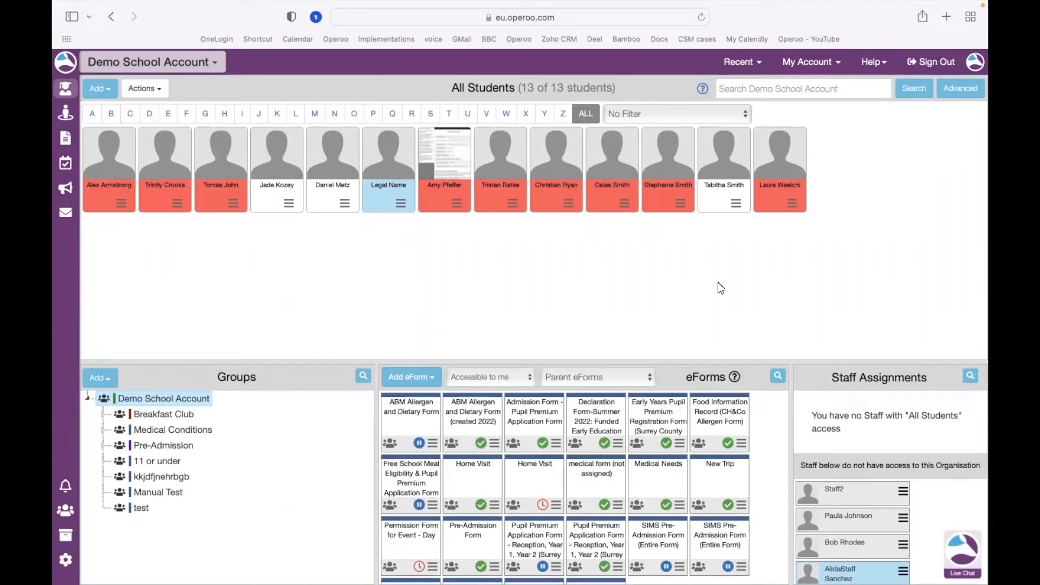
left_click(877, 67)
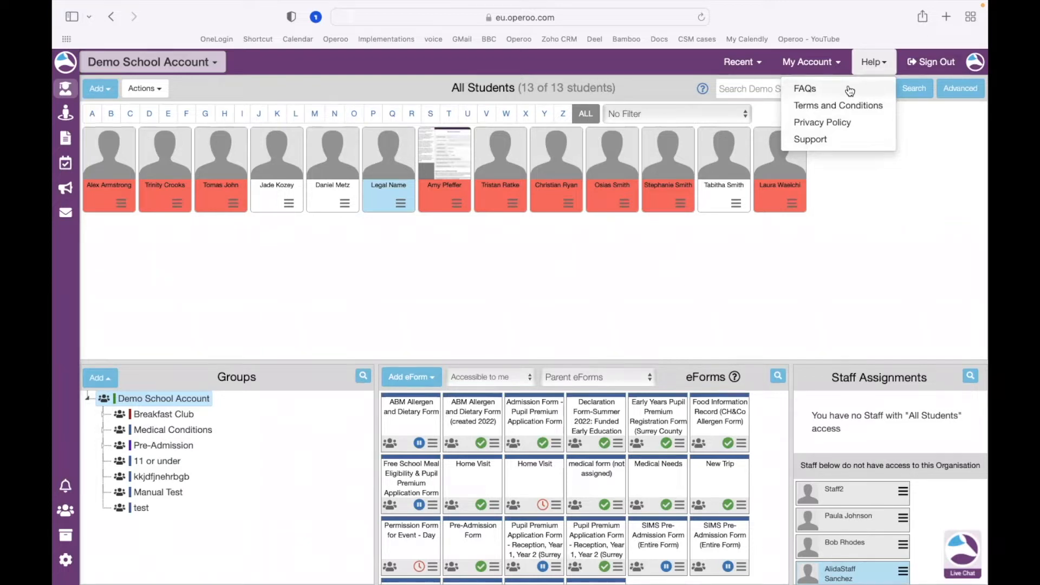
left_click(962, 557)
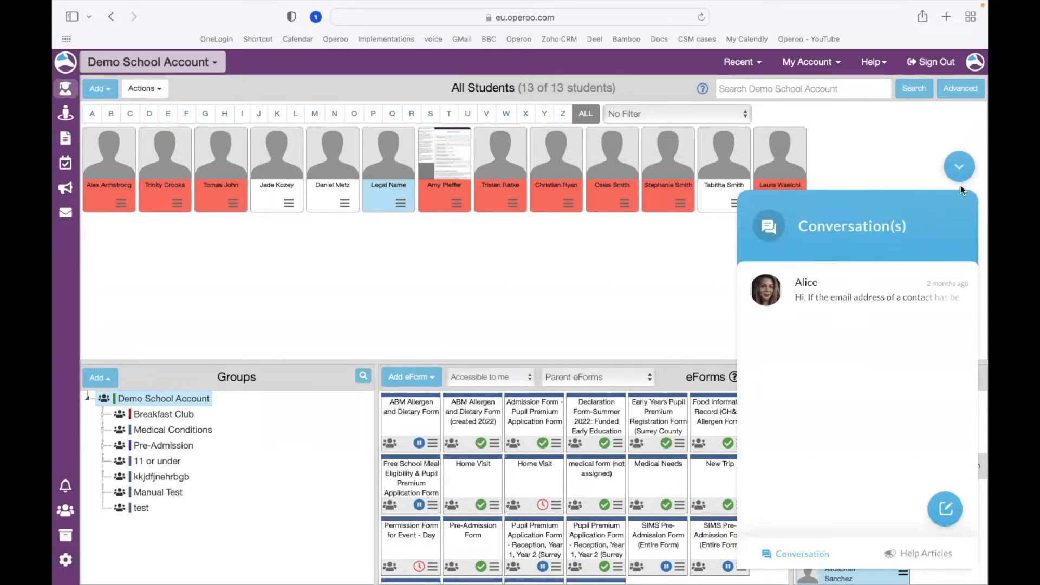
left_click(959, 167)
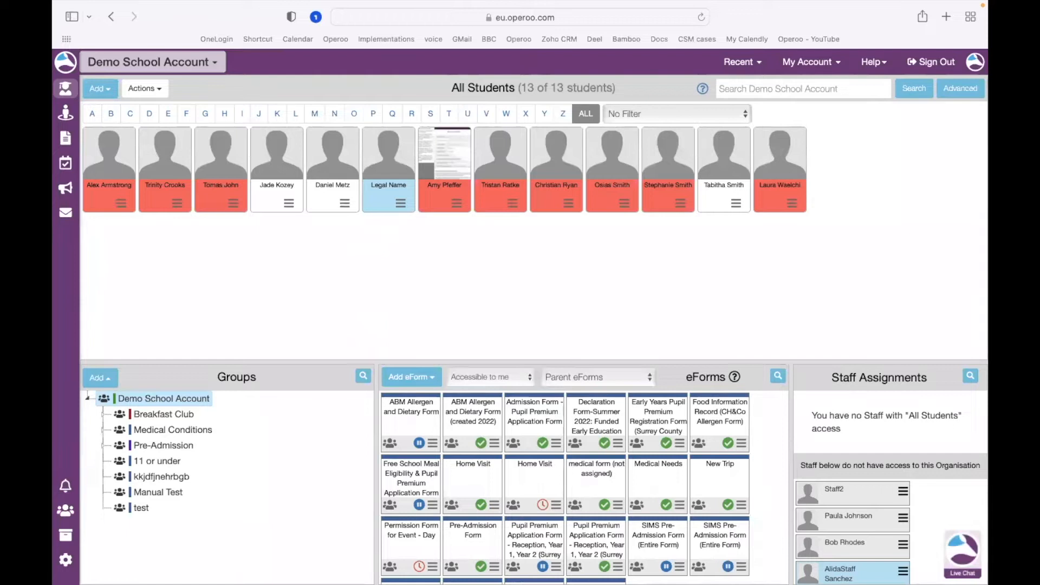
Add a new administrator role named Human Resources in the organisation settings
left_click(66, 561)
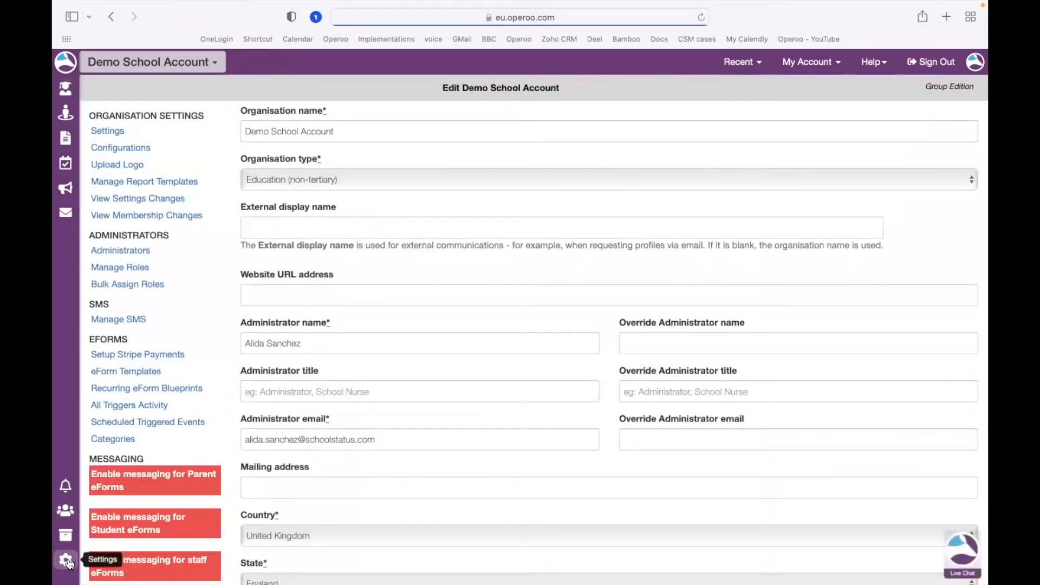
left_click(124, 271)
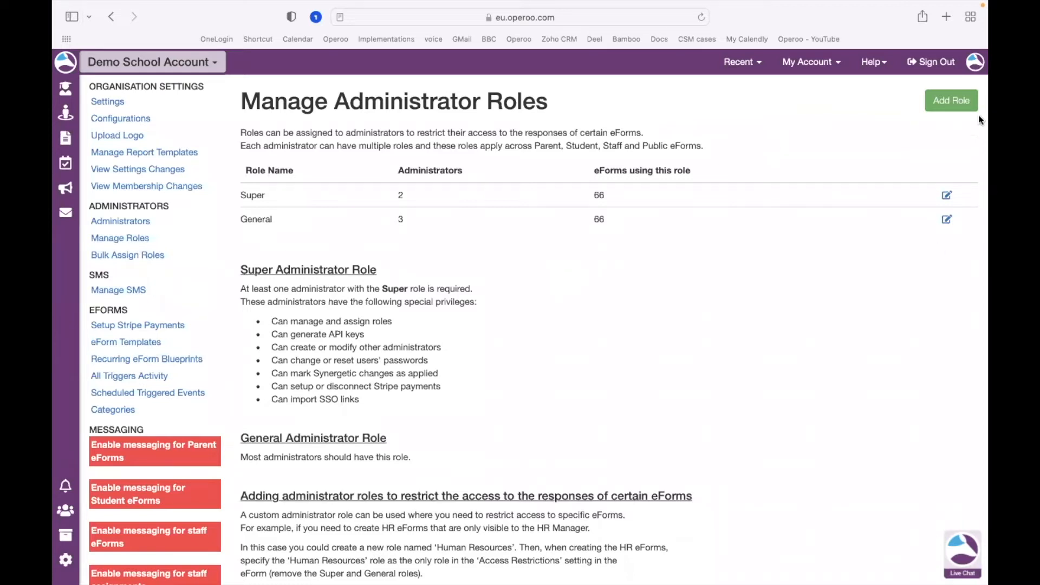
left_click(952, 100)
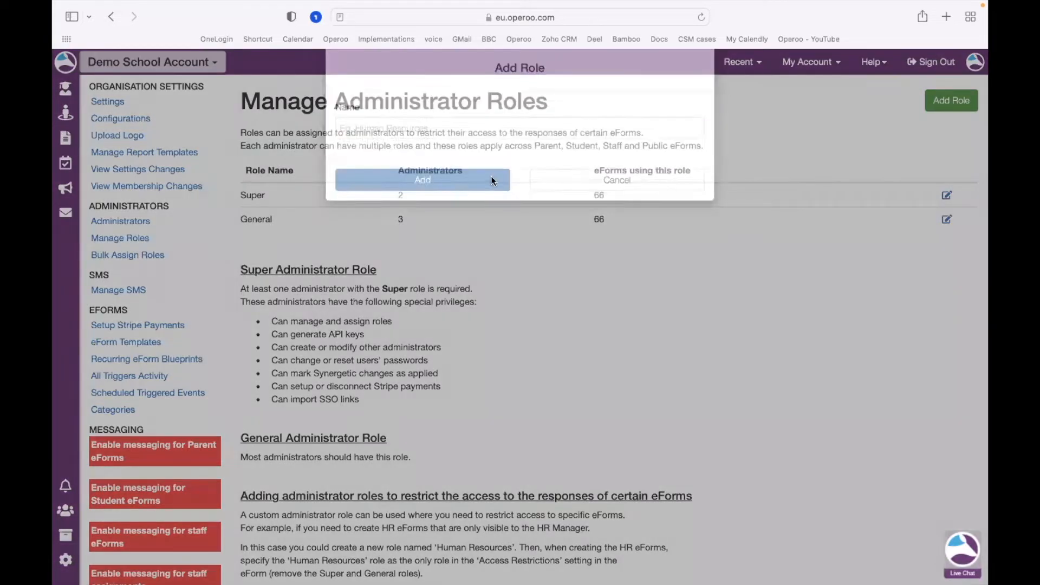
left_click(497, 151)
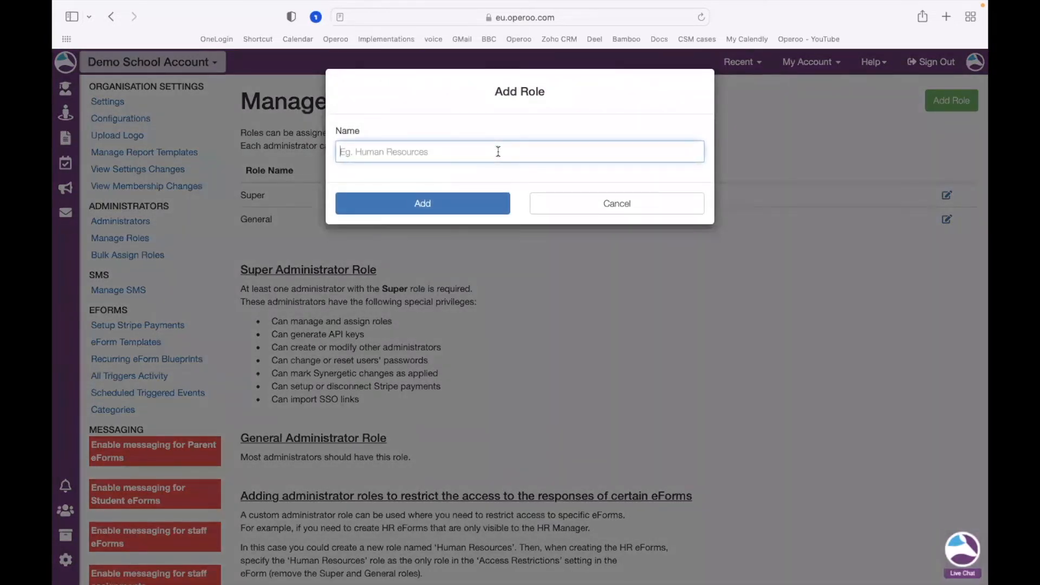
type("Human Resources")
left_click(444, 205)
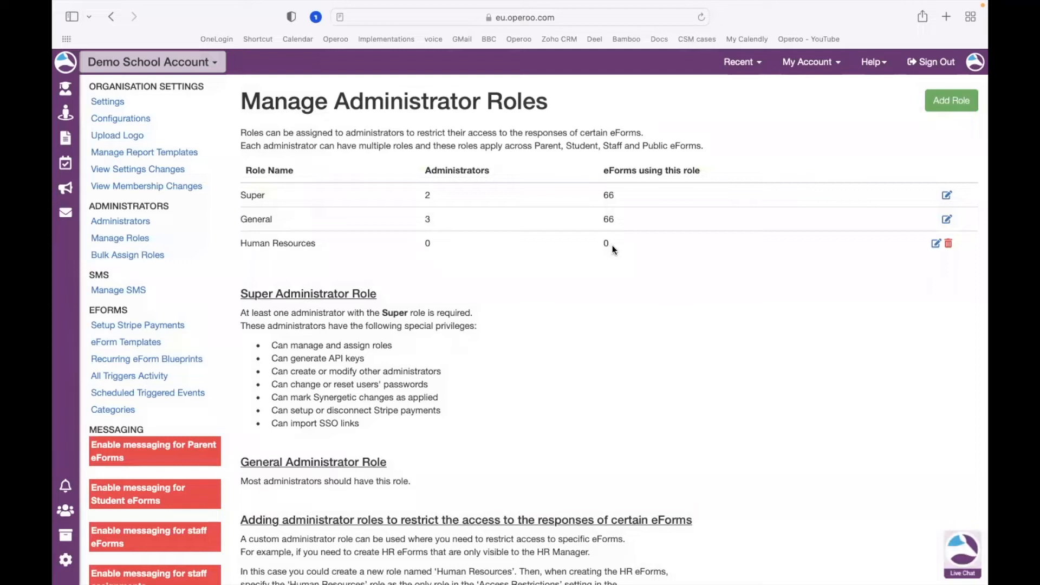
Bulk assign the Human Resources role to the two administrators who hold only the General role
scroll(488, 232, "down", 1)
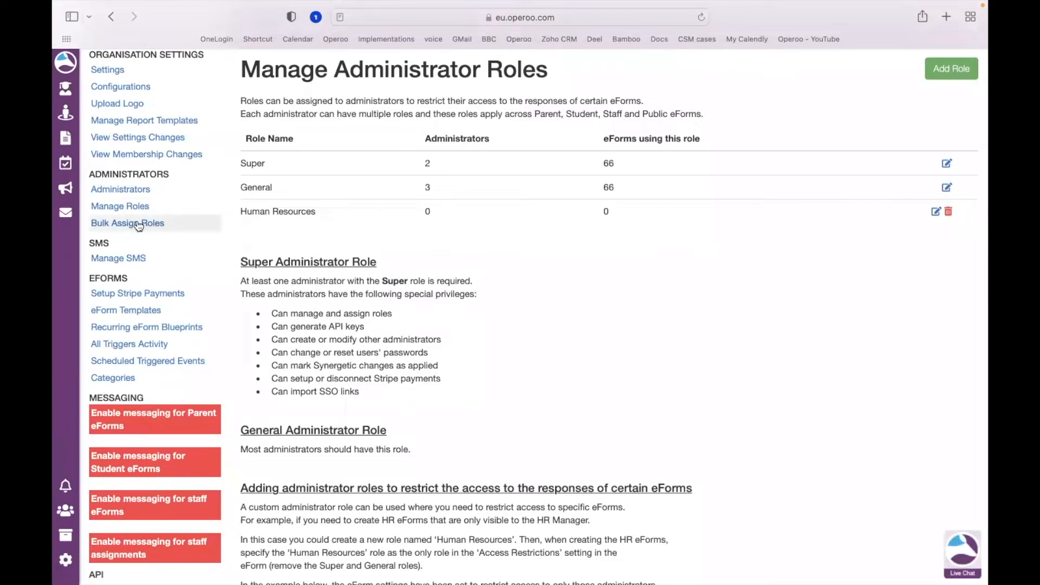
scroll(111, 232, "up", 1)
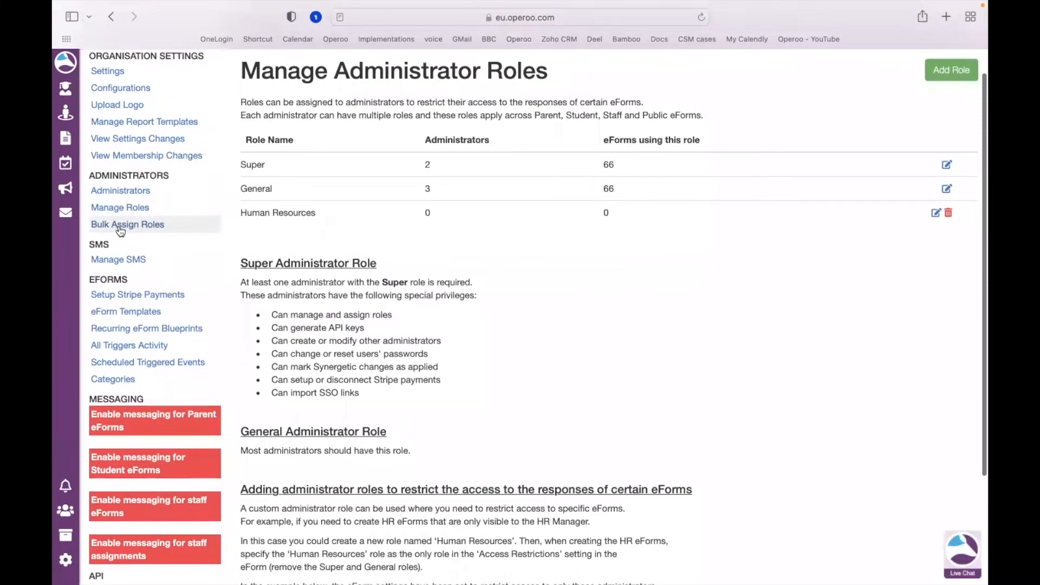
left_click(116, 227)
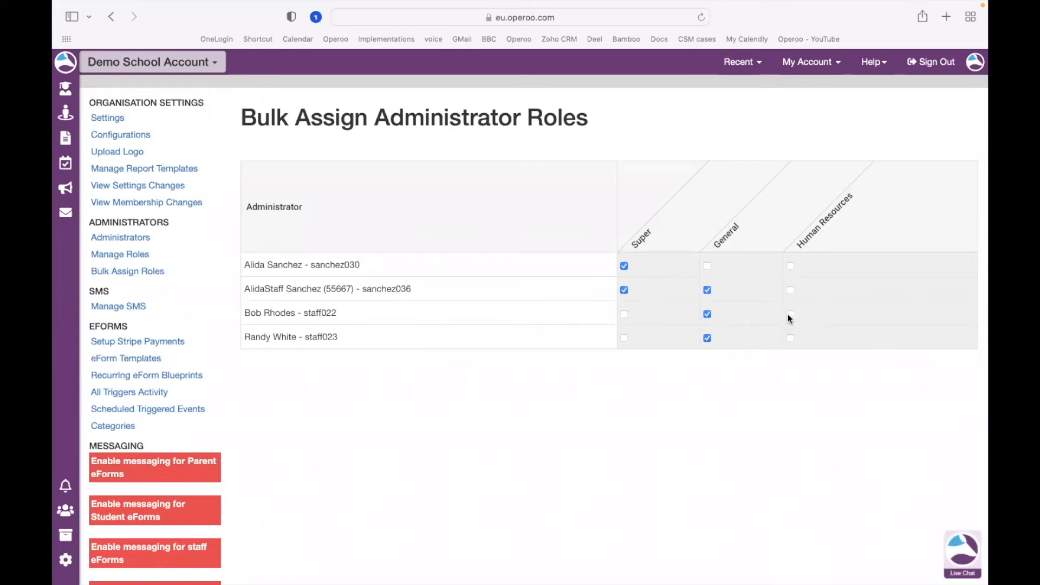
left_click(790, 338)
scroll(539, 438, "down", 1)
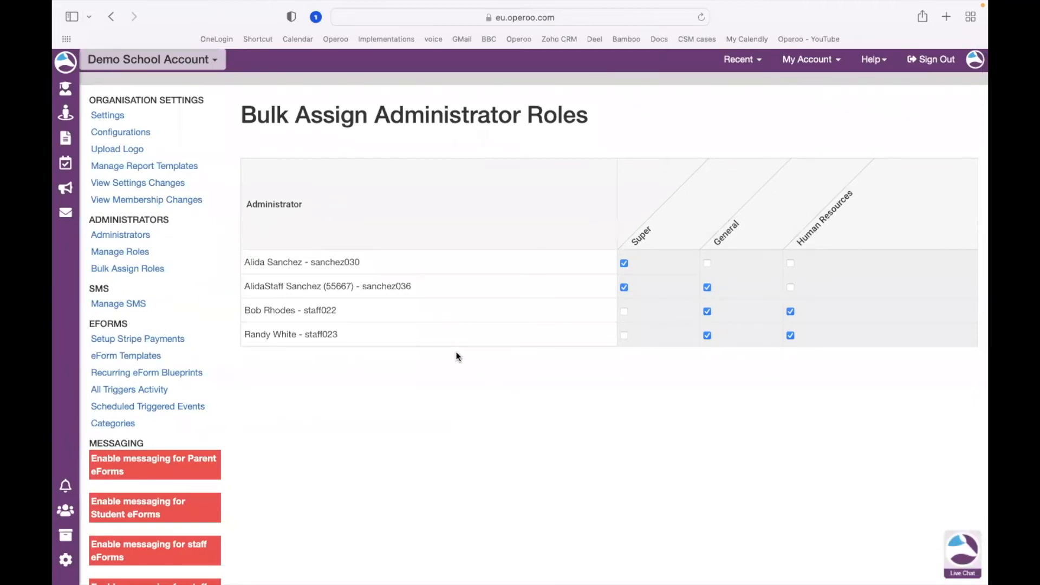
Open the settings of the Annual Staff Data Collection Sheet eForm
left_click(66, 139)
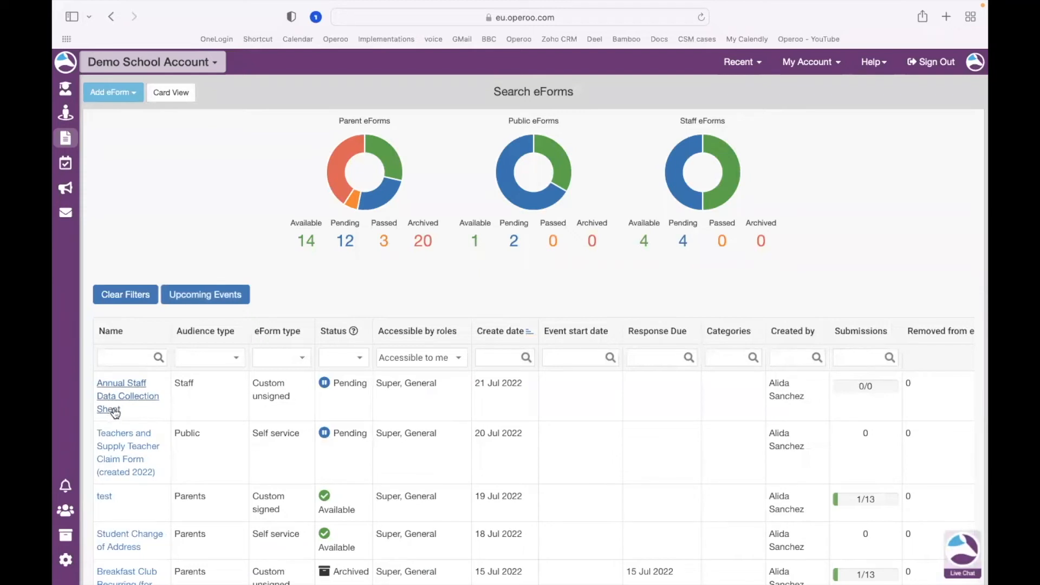
left_click(114, 410)
left_click(112, 96)
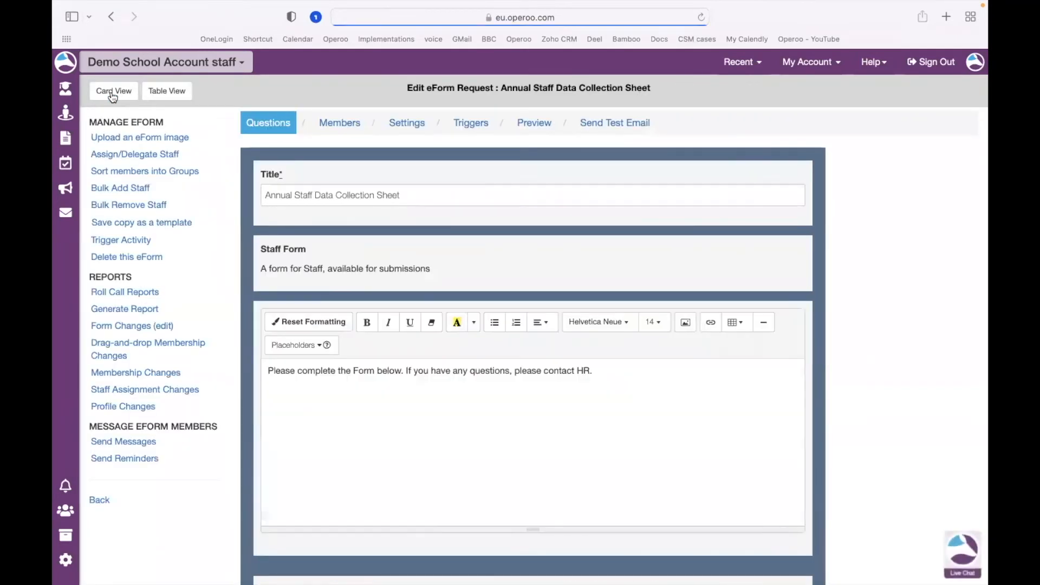
left_click(413, 126)
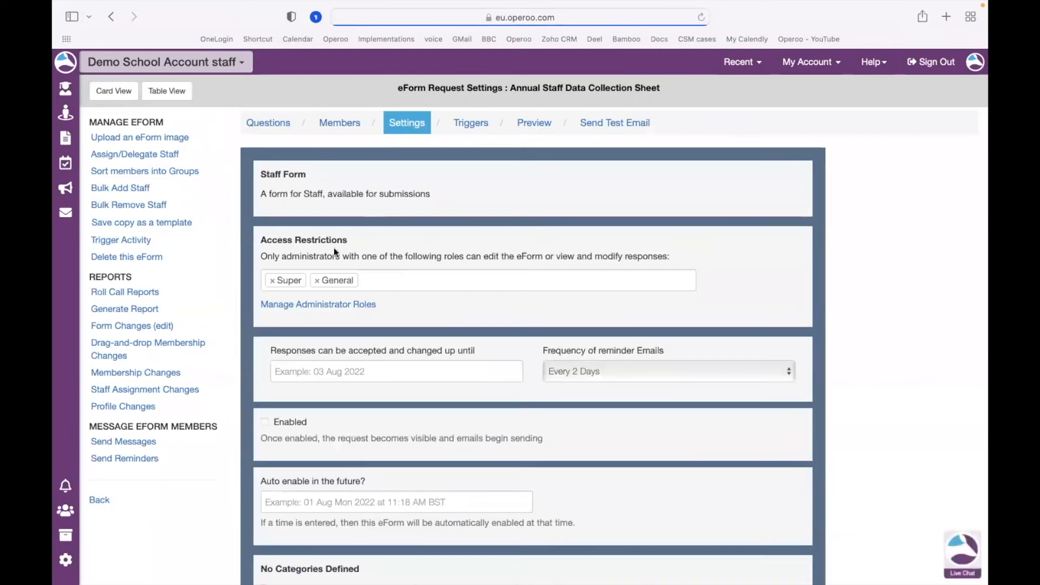
Replace the Super and General roles in the eForm's access restrictions with Human Resources only
left_click_drag(261, 243, 348, 241)
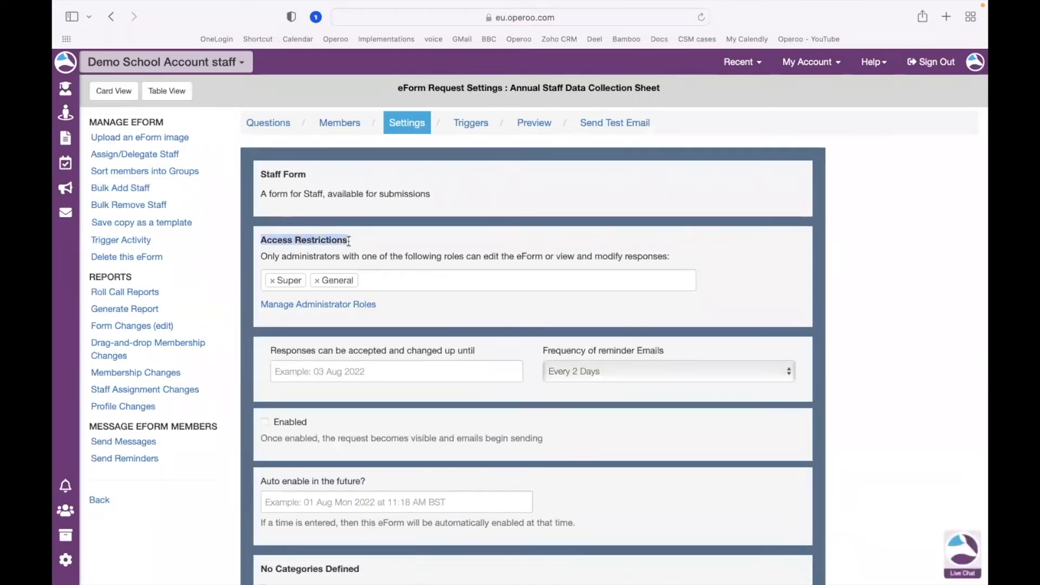
left_click(392, 298)
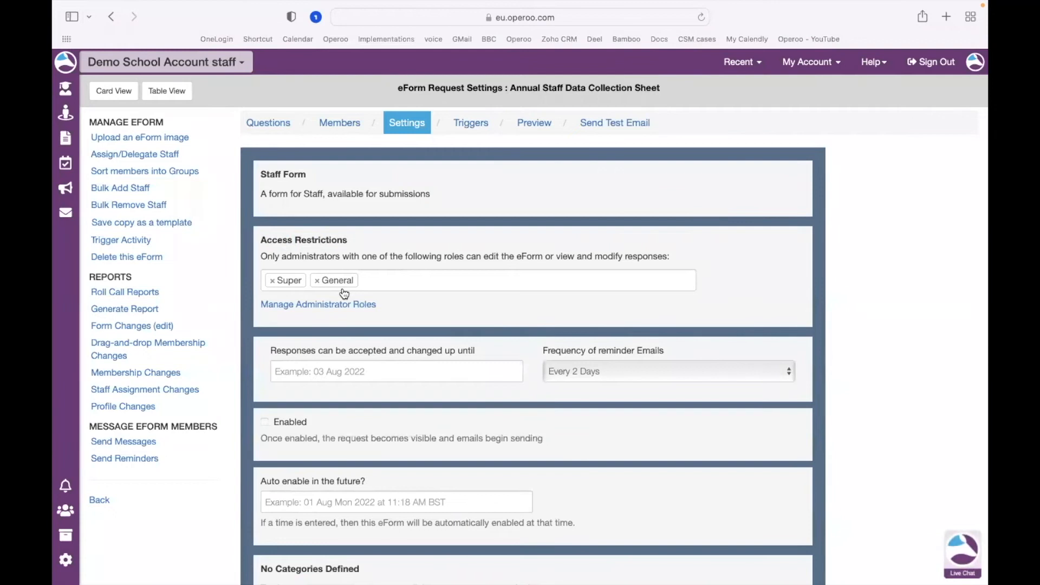
left_click(316, 280)
left_click(273, 280)
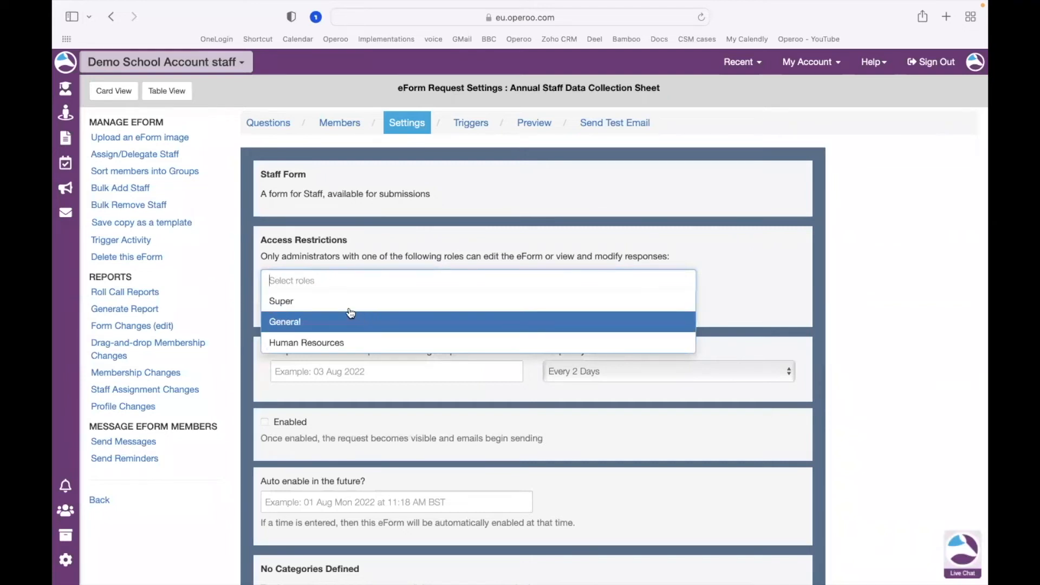
left_click(347, 343)
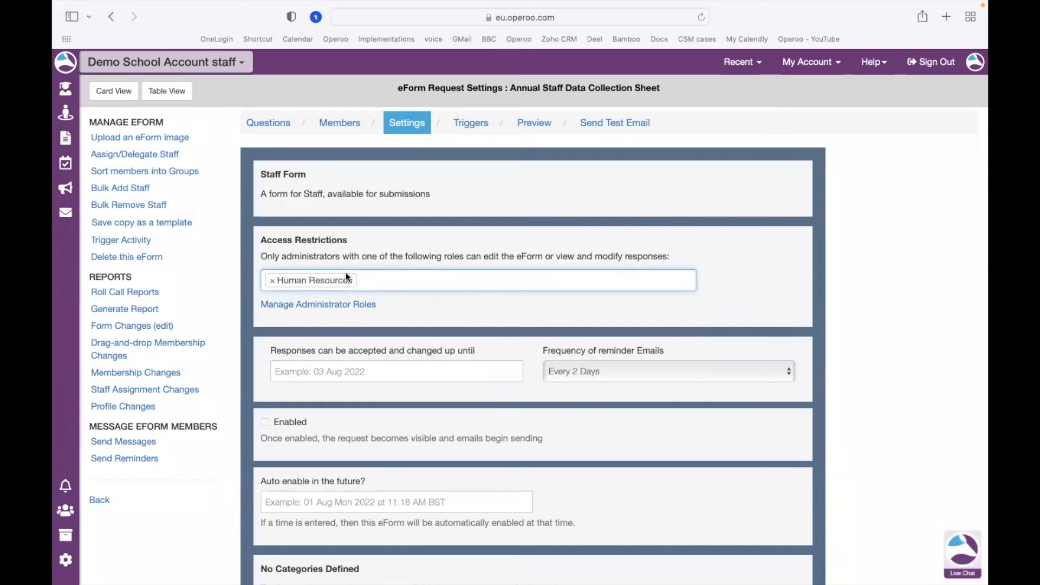
Enable the eForm and save its settings, accepting the loss of your own access to it
scroll(437, 301, "down", 15)
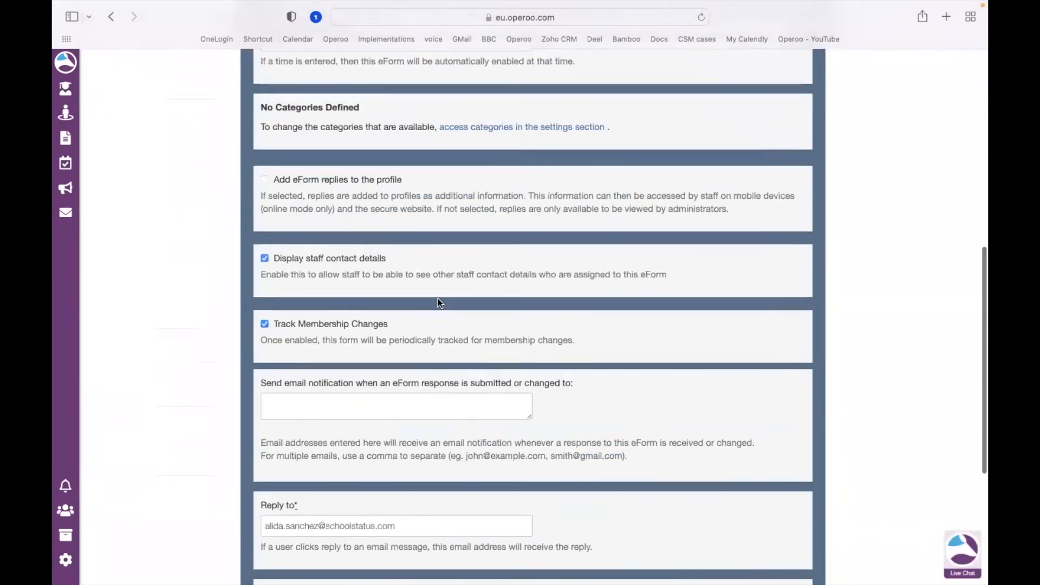
scroll(438, 301, "up", 2)
scroll(438, 302, "up", 5)
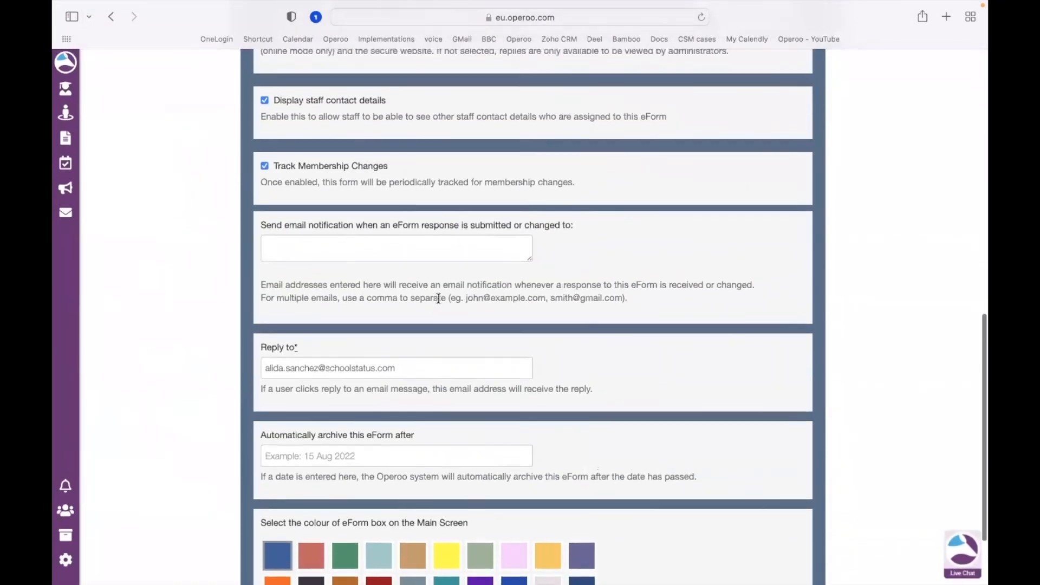
scroll(437, 302, "up", 2)
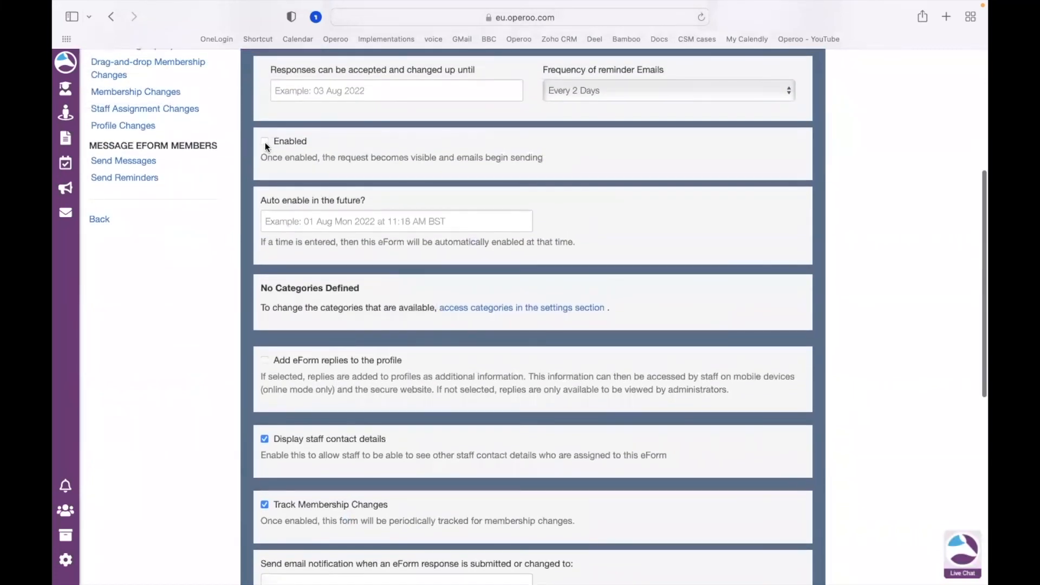
left_click(265, 142)
scroll(426, 320, "down", 6)
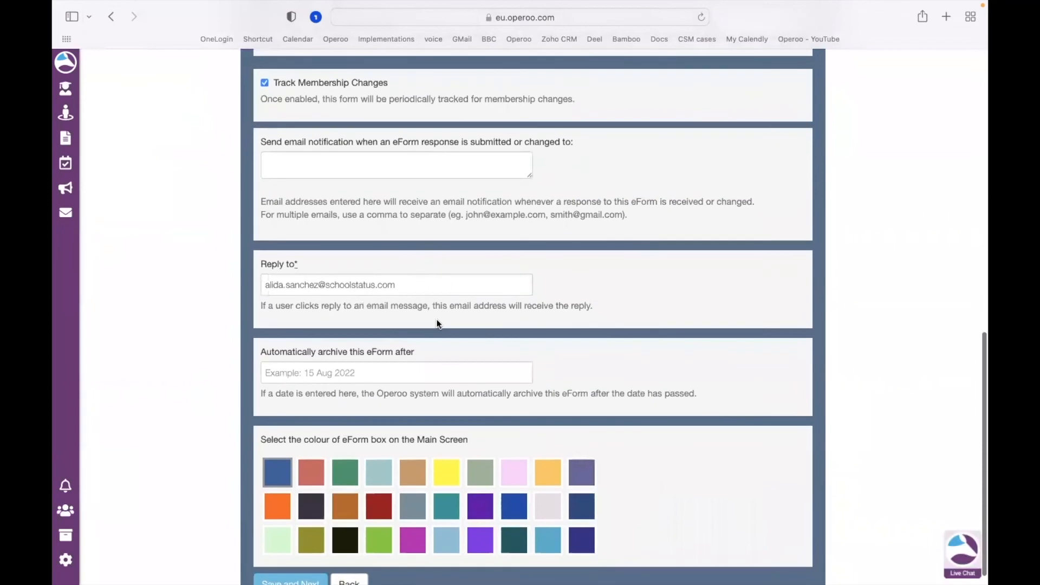
left_click(283, 567)
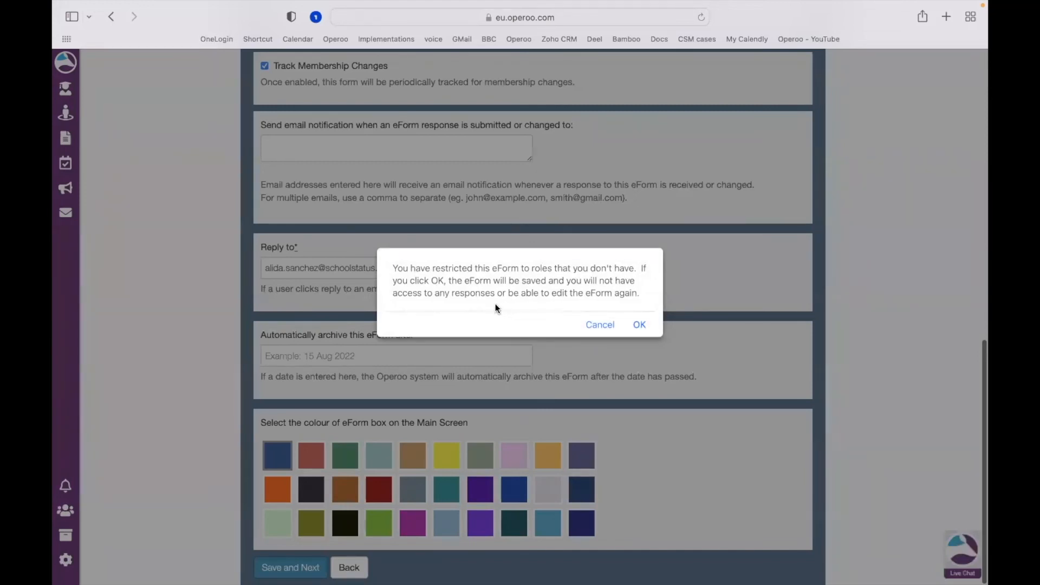
left_click(644, 329)
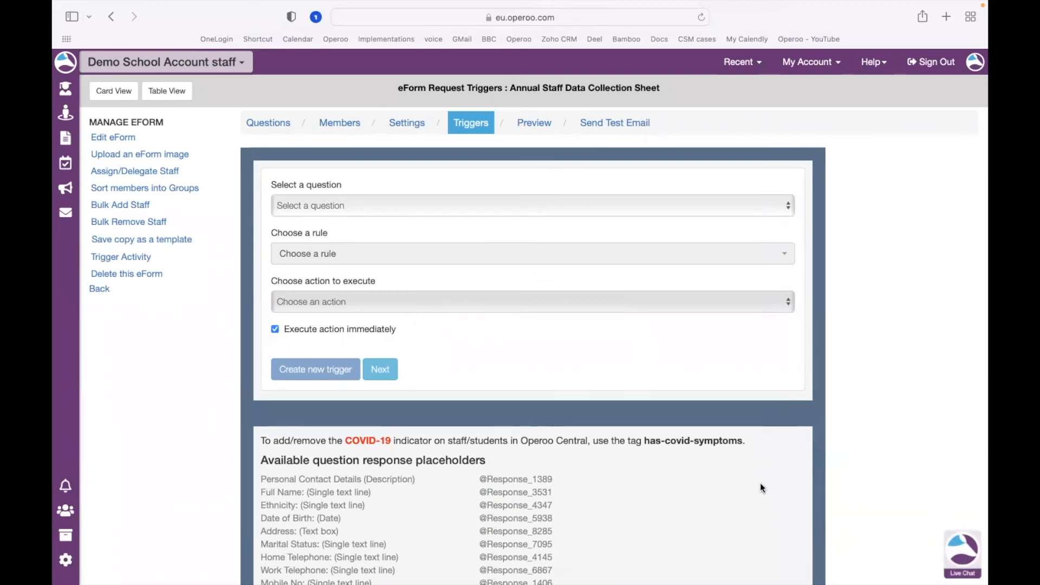
Filter the full eForms list by role to "Not accessible to me" and check the Annual Staff Data Collection Sheet's accessible roles
left_click(63, 139)
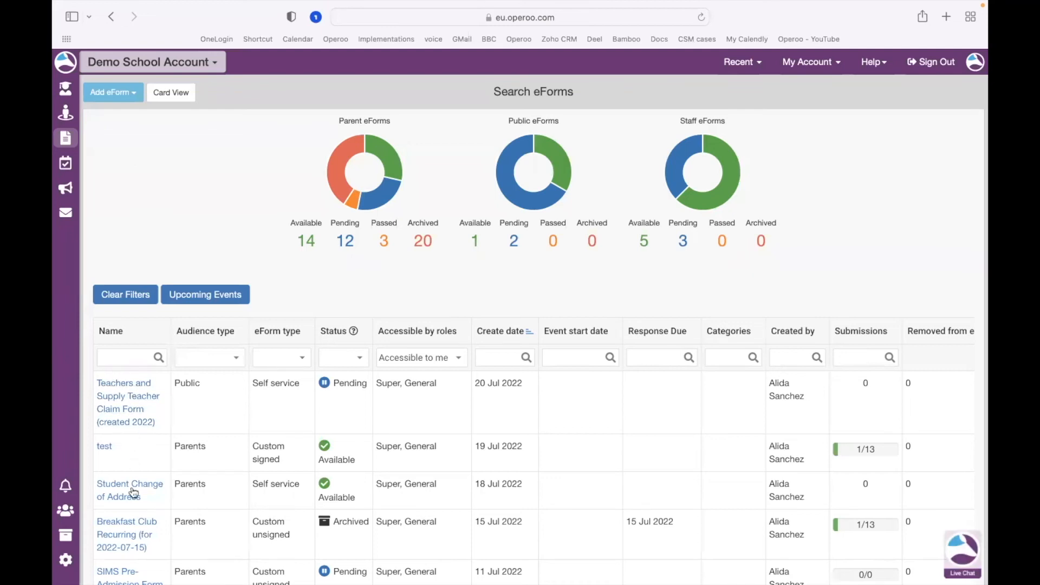
scroll(163, 509, "down", 3)
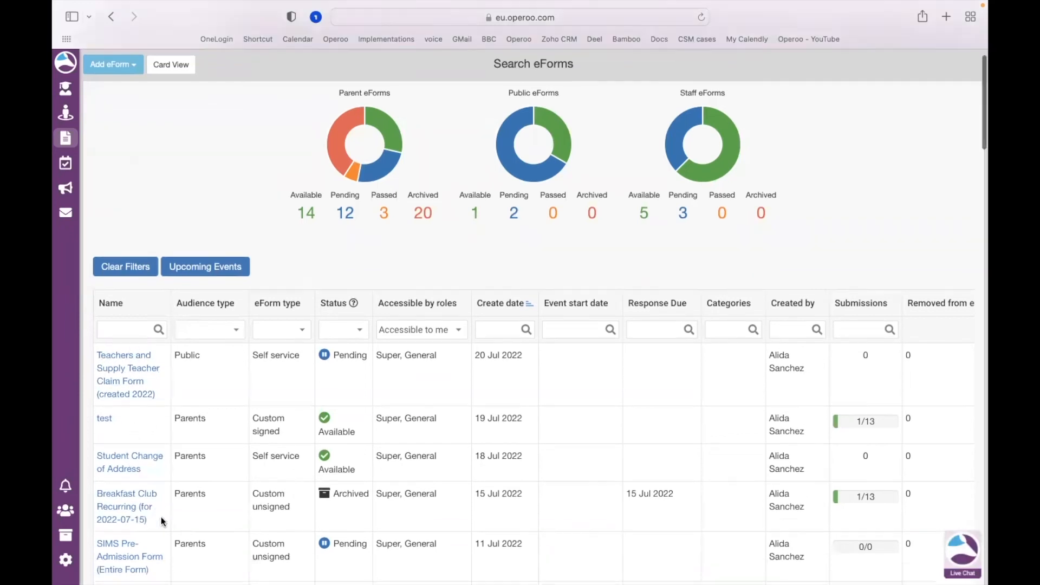
scroll(162, 508, "up", 5)
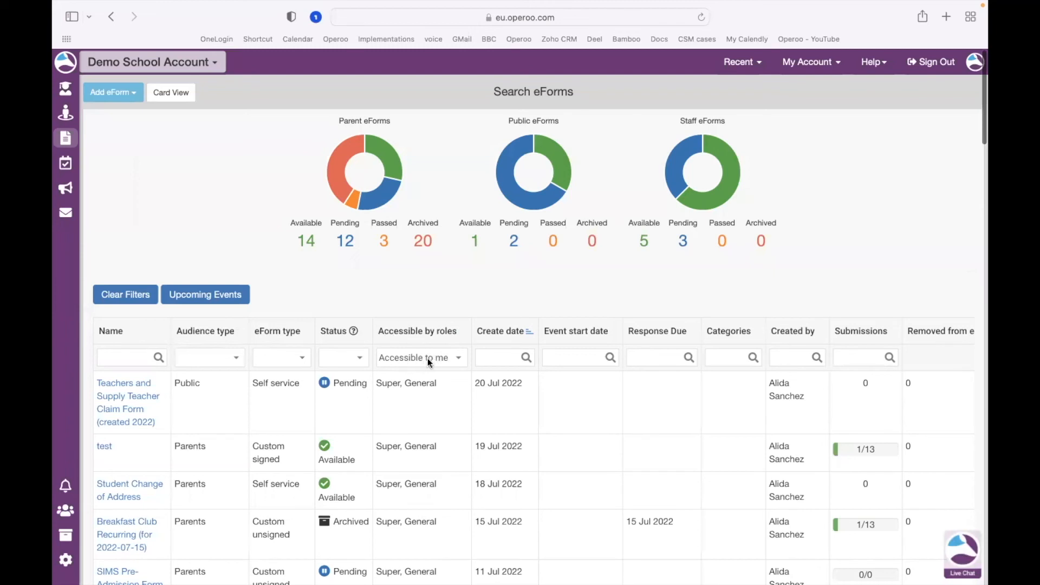
scroll(453, 355, "down", 1)
left_click(457, 352)
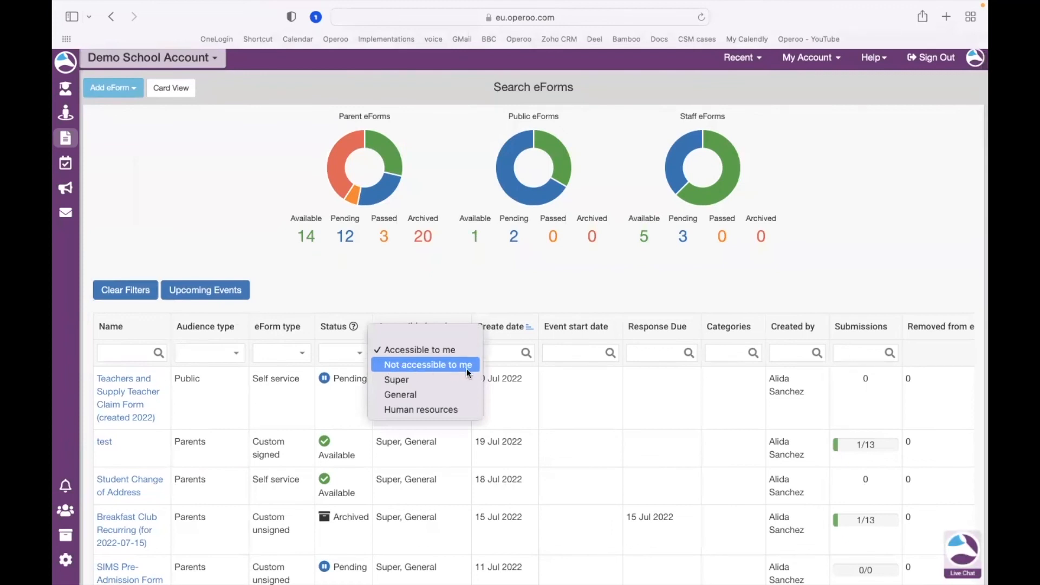
left_click(468, 372)
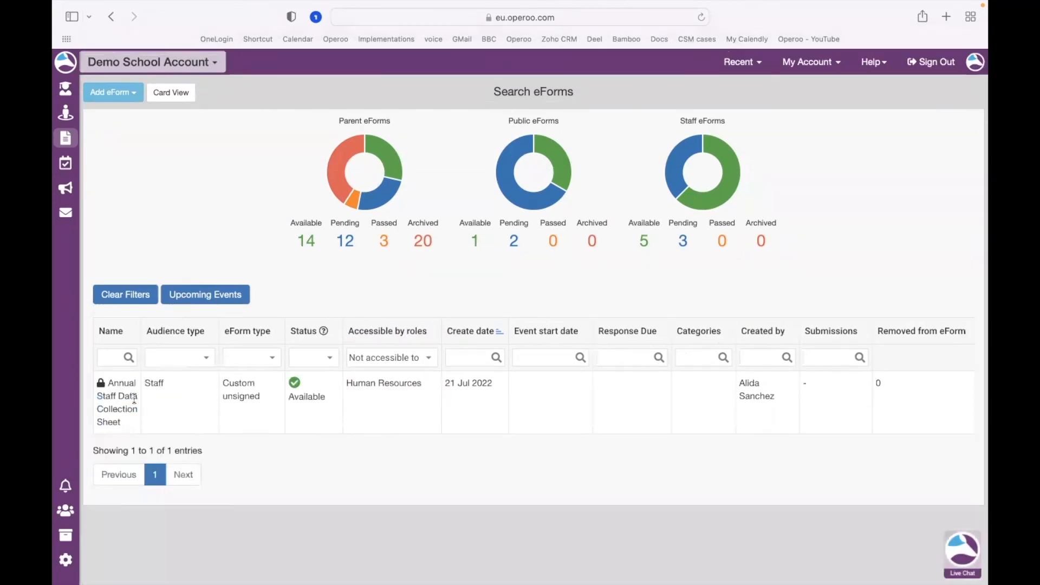
left_click_drag(110, 383, 129, 421)
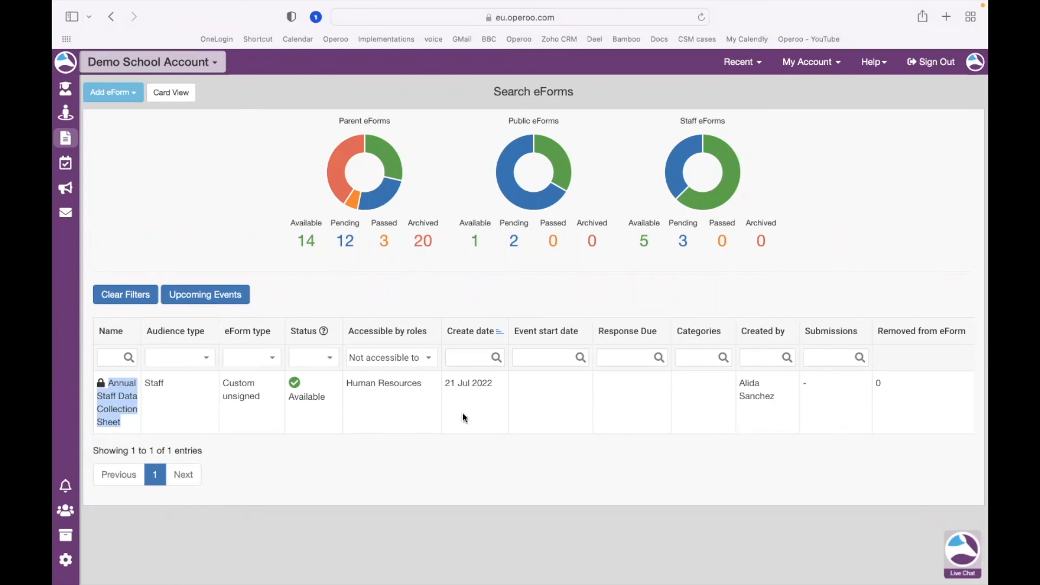
left_click_drag(347, 383, 421, 385)
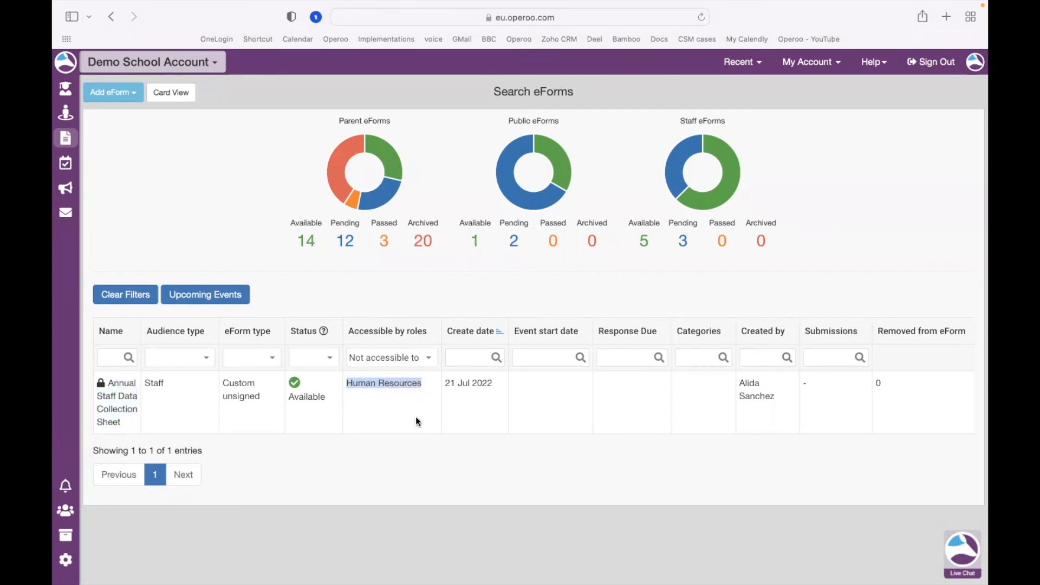